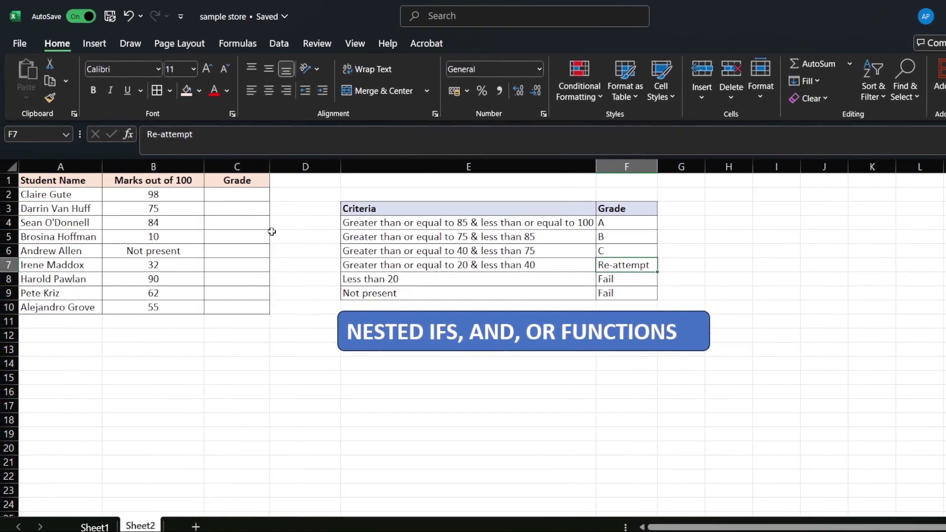
Start an IF formula in C2 with a nested AND whose first condition is B2>=85
left_click(218, 196)
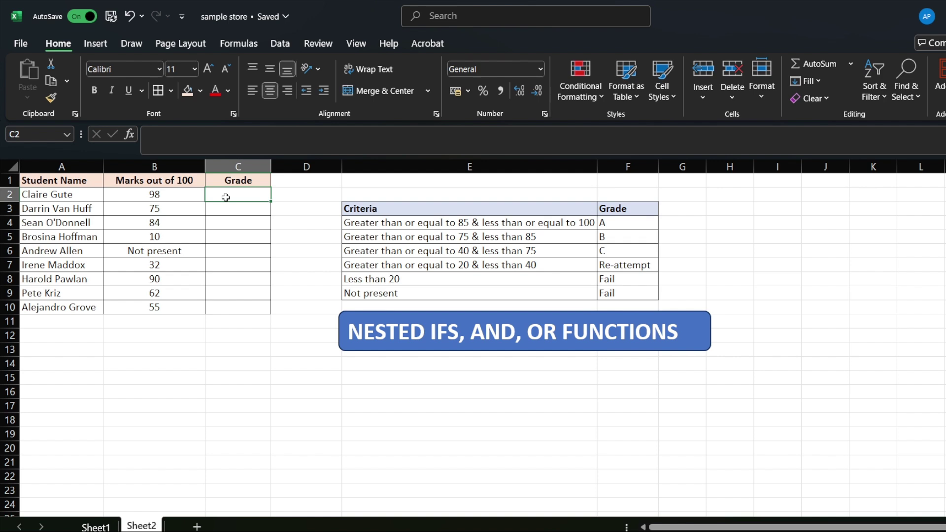
type("=")
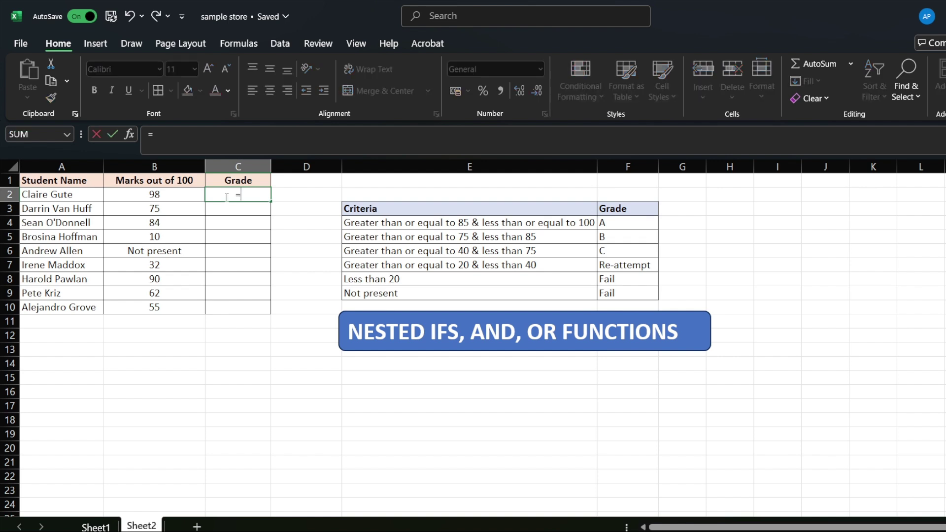
type("if")
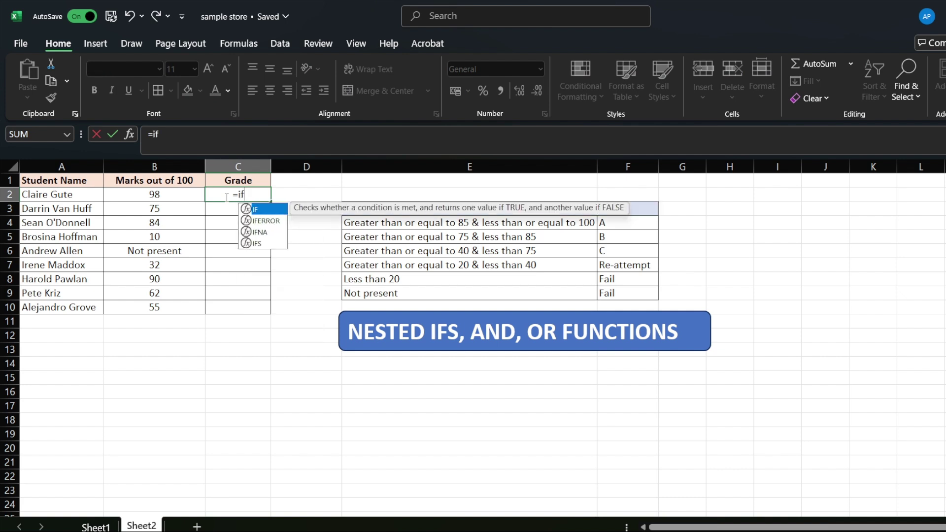
key("Tab")
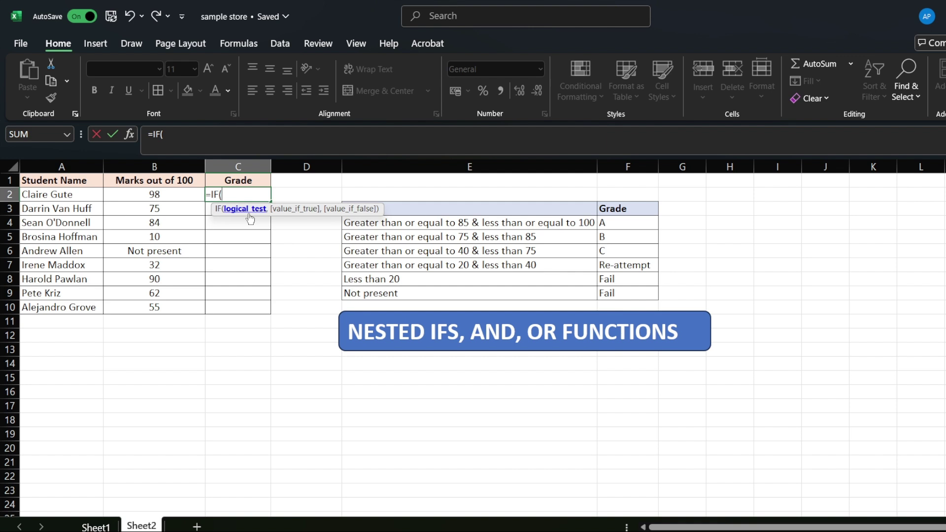
type("and")
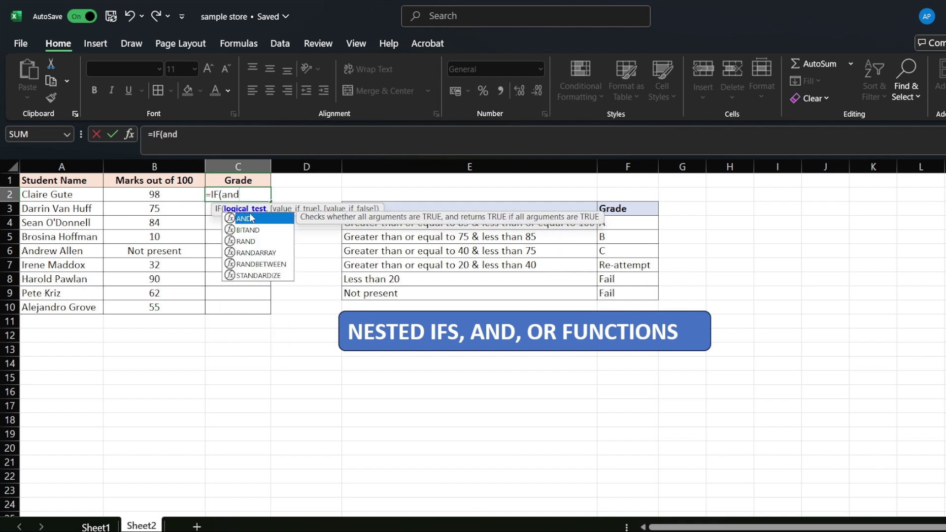
key("Tab")
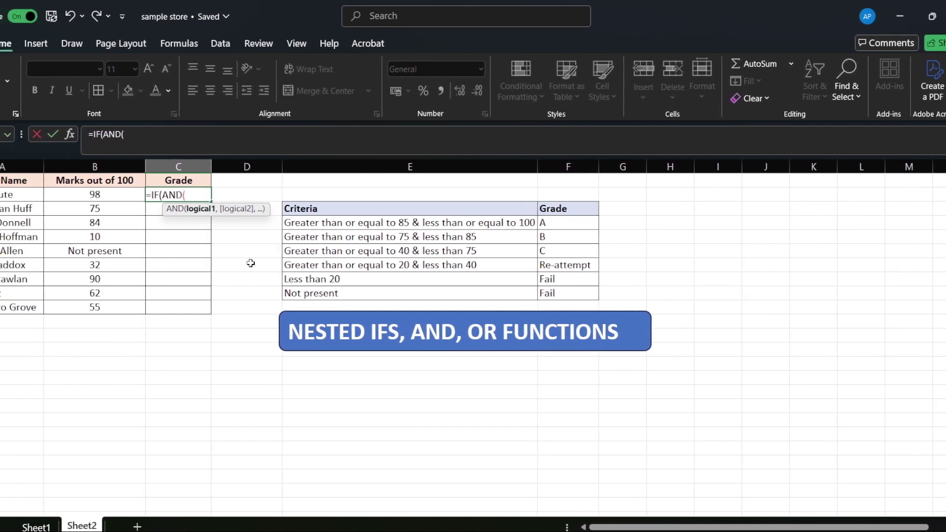
left_click(57, 196)
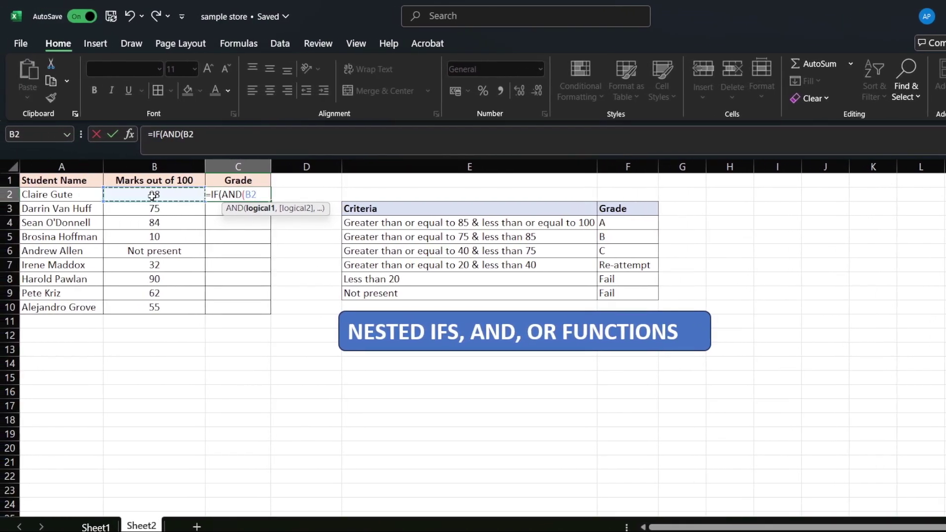
type(">")
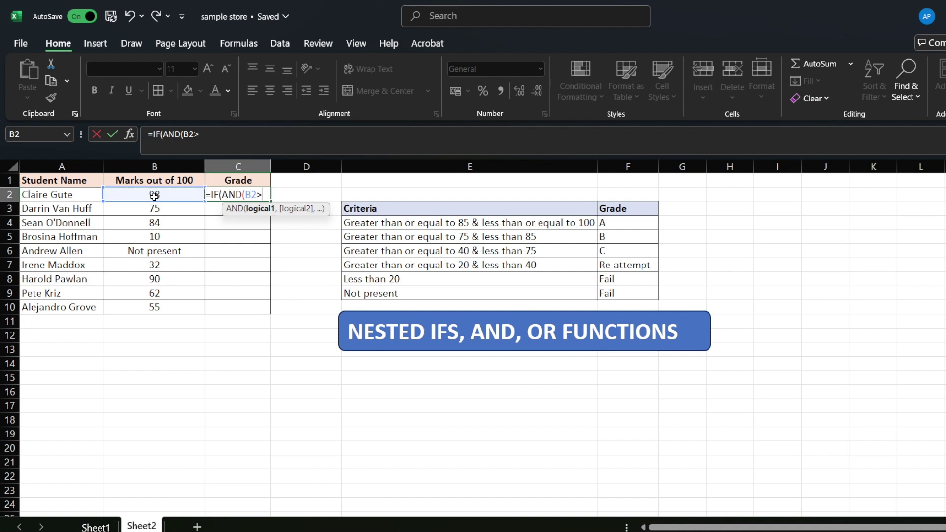
type("=85")
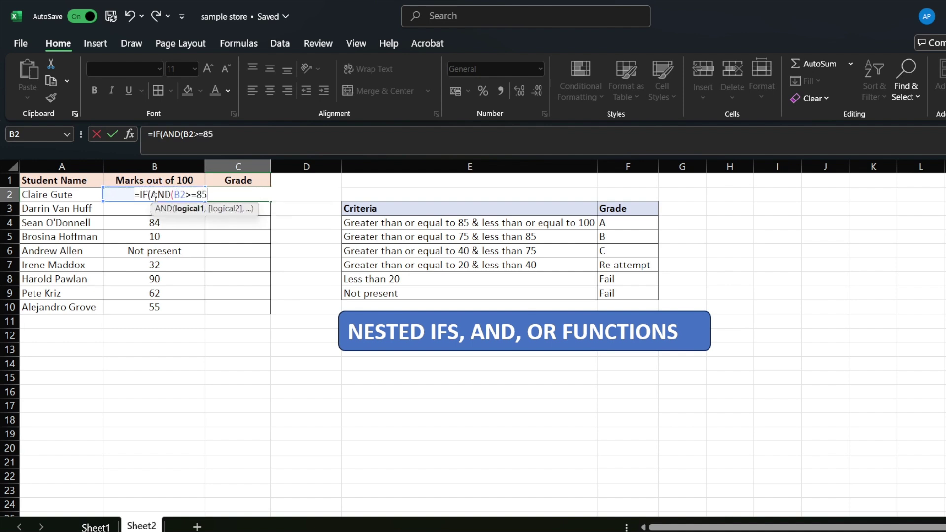
type(",")
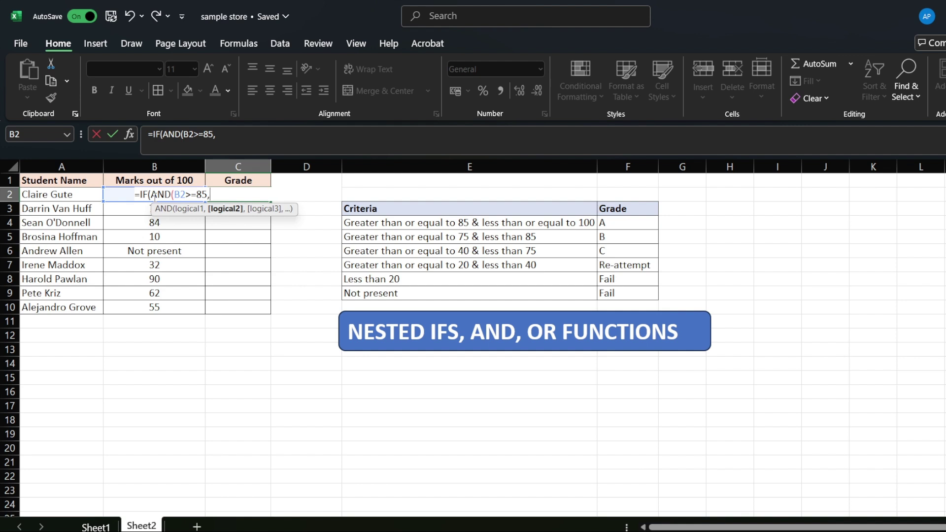
Add B2<=100 as the AND's second condition and return "A" when both are met
left_click(122, 195)
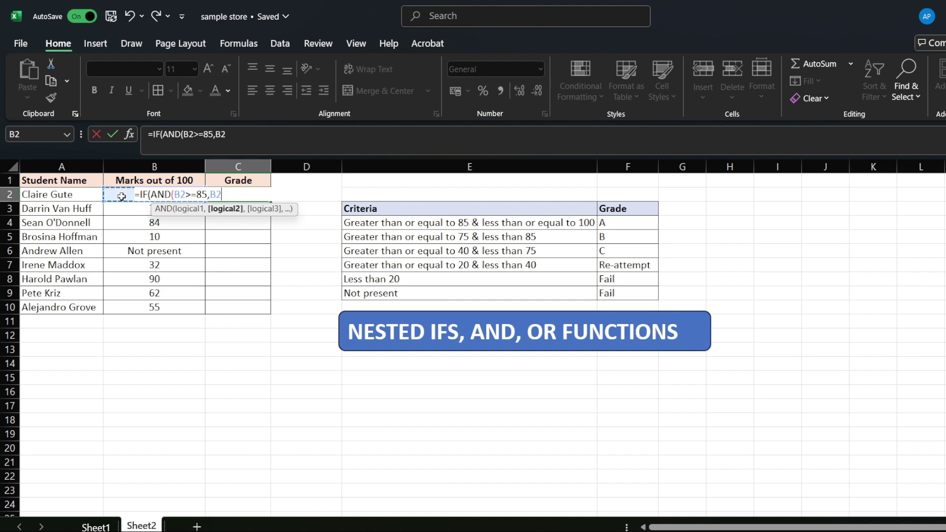
type("<=100)")
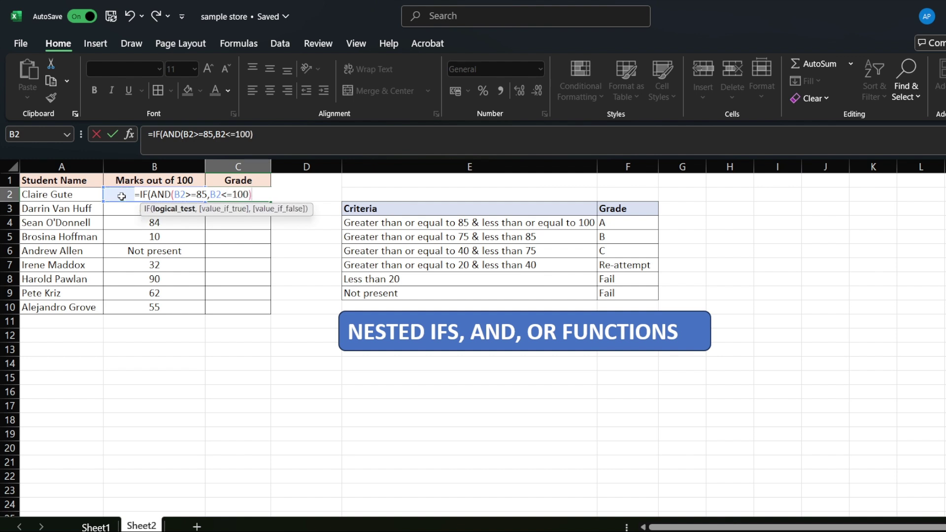
type(",\"")
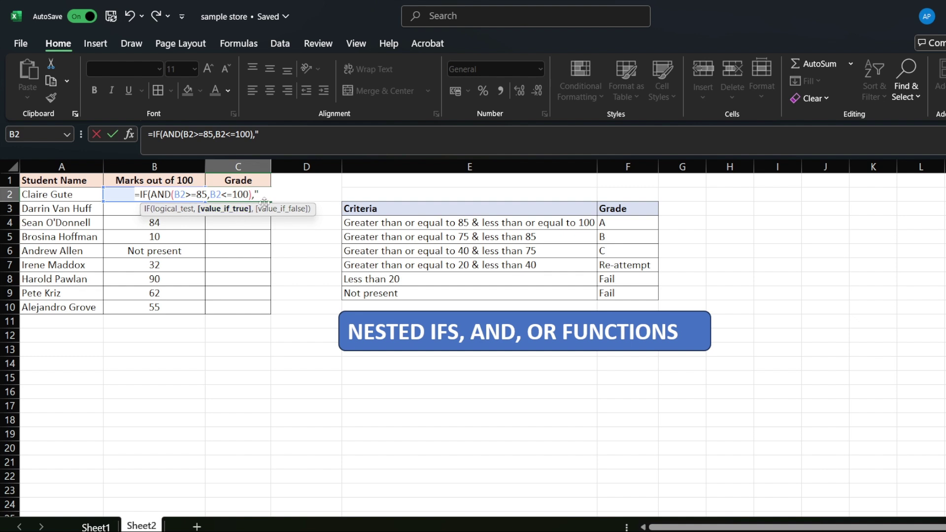
type("A\",")
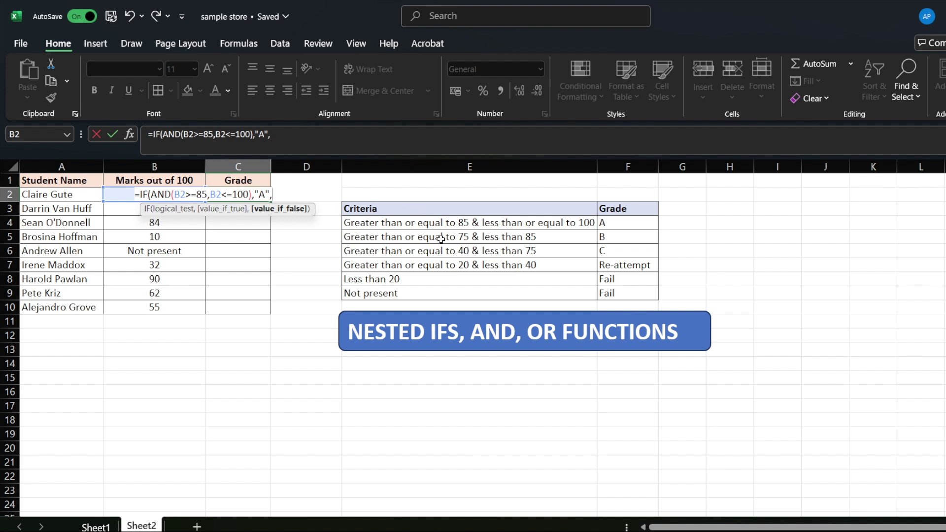
Nest a second IF in the C2 formula that returns "B" when AND(B2>=75,B2<85) is true
type("IF(")
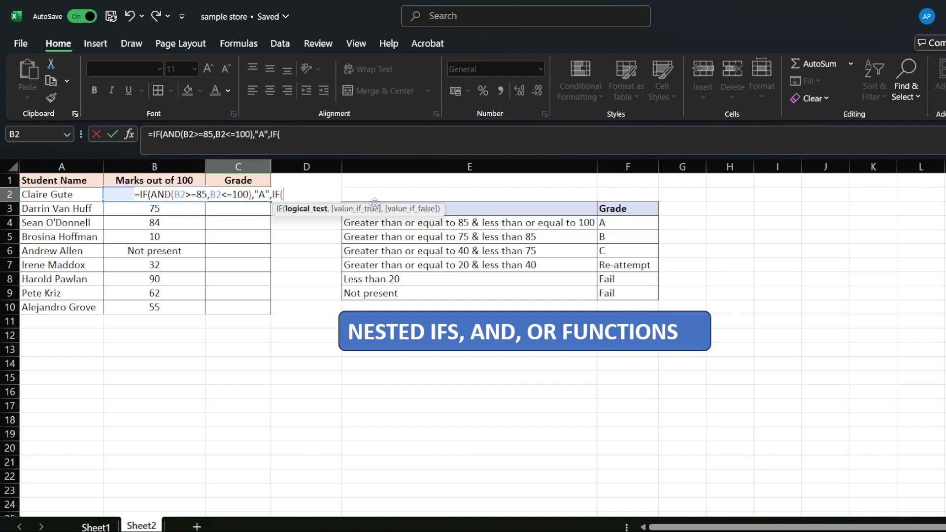
type("and")
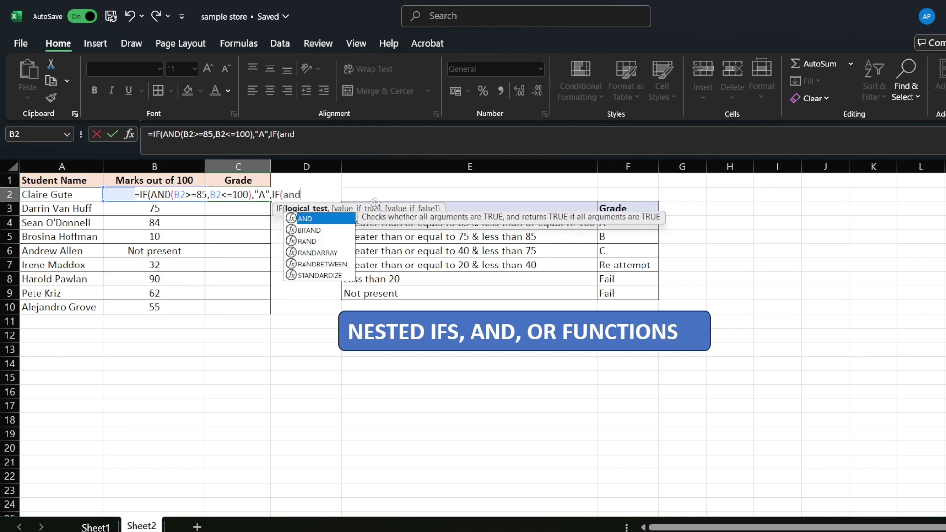
key("Tab")
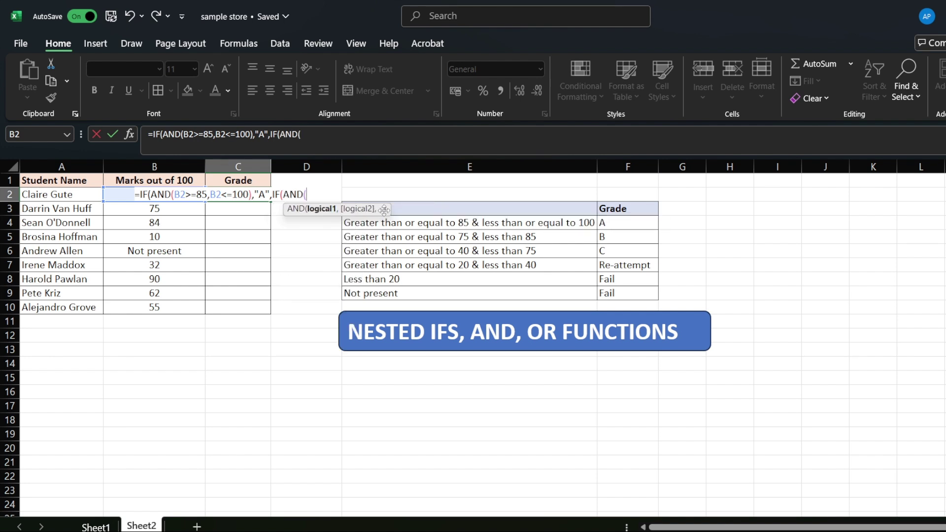
left_click_drag(385, 209, 432, 147)
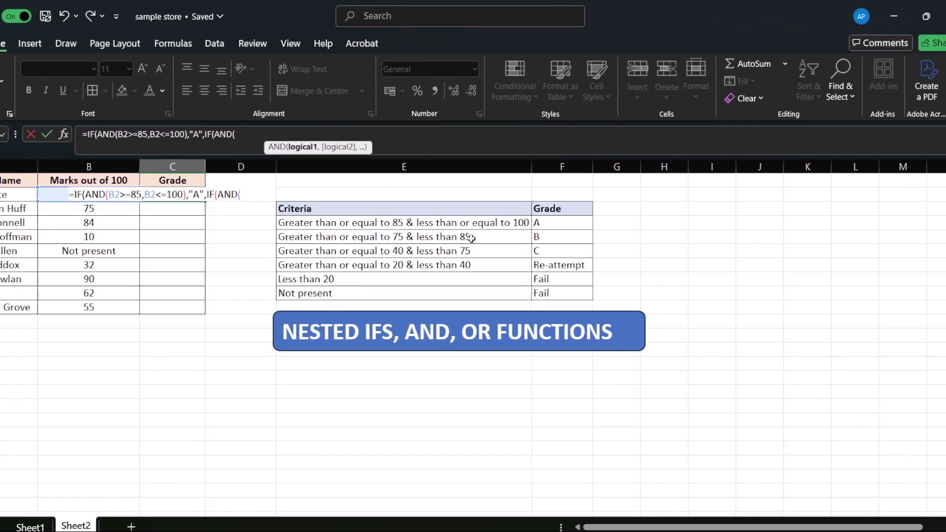
left_click(124, 195)
type(">")
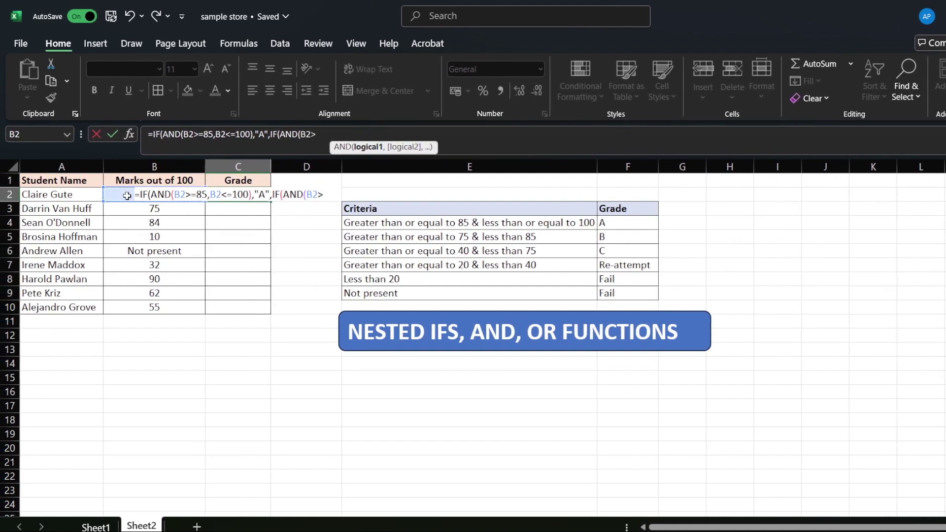
type("=75,")
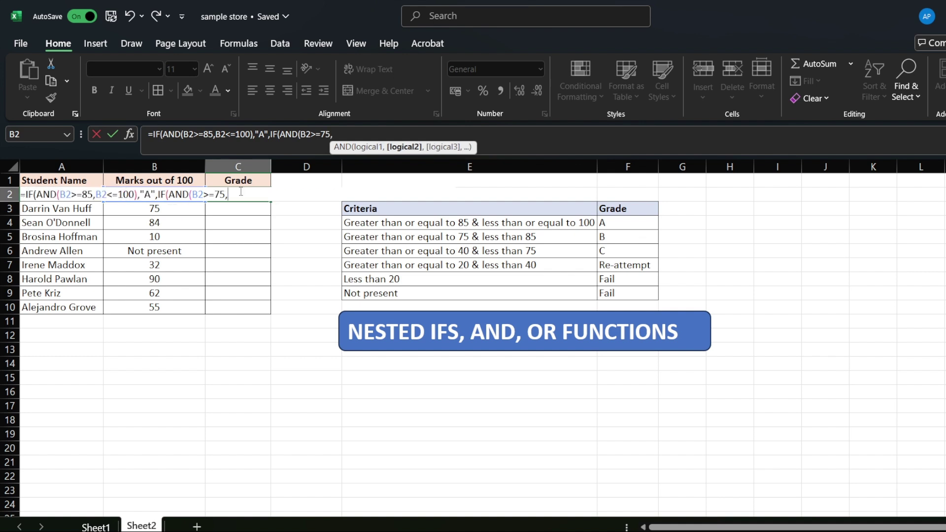
type("b2")
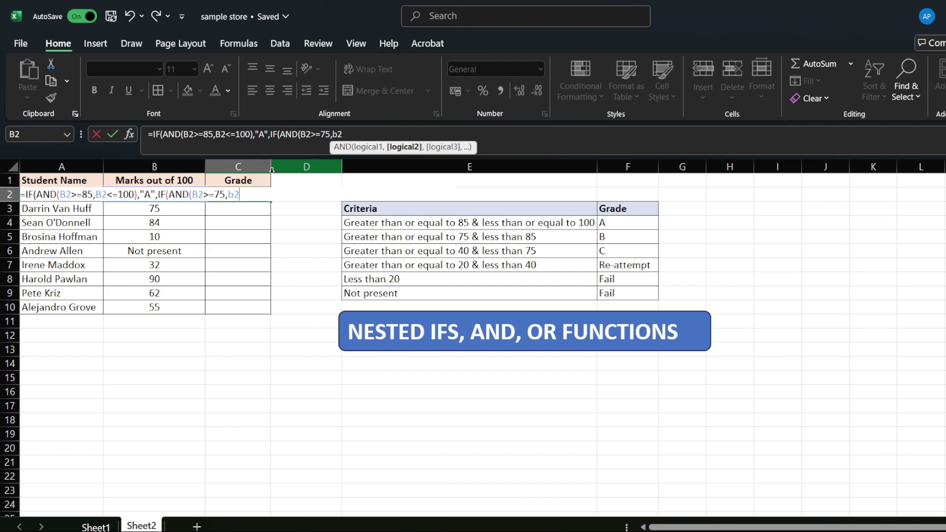
type("<85),\"")
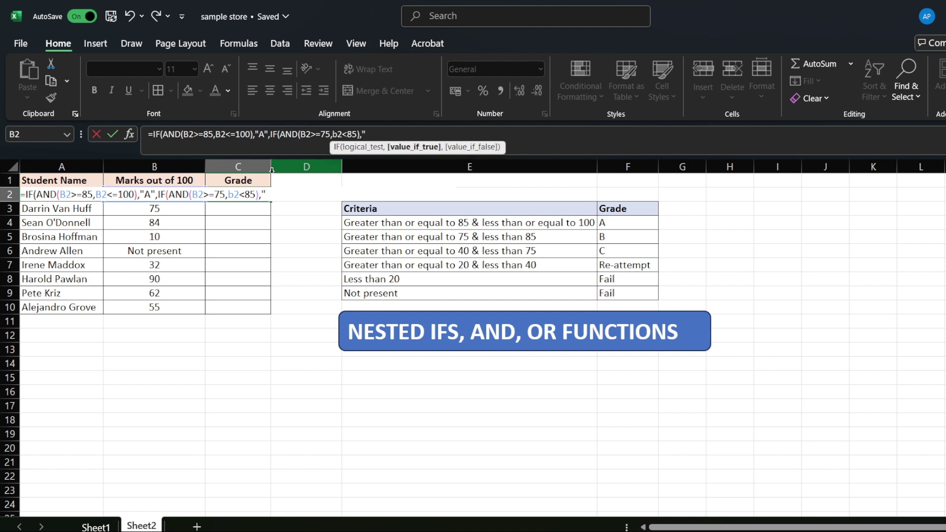
type("B\",")
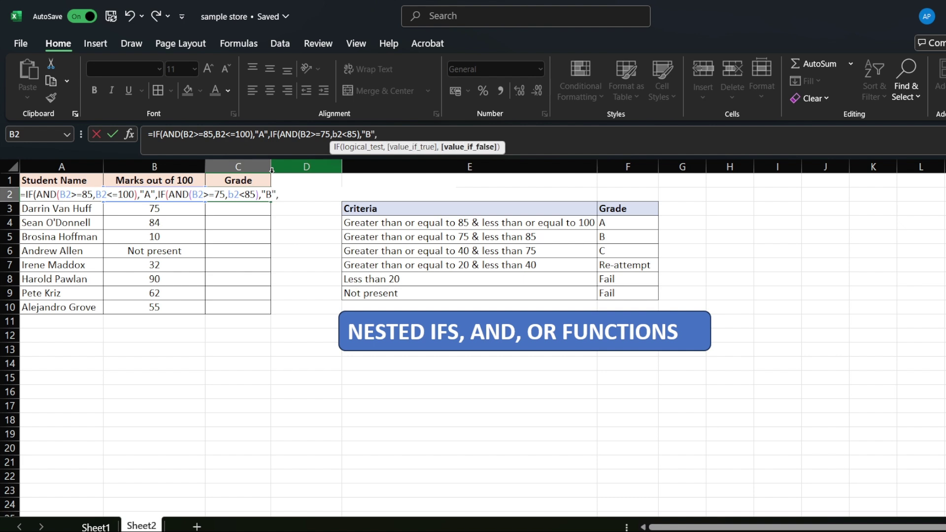
Nest a third IF in the C2 formula that returns "C" when AND(B2>=40,B2<75) is true
type("i")
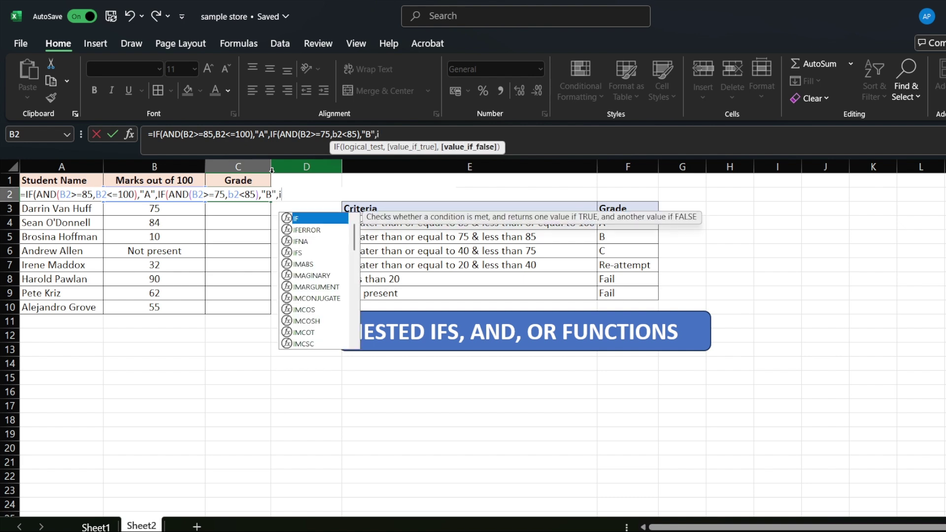
type("f")
key("Tab")
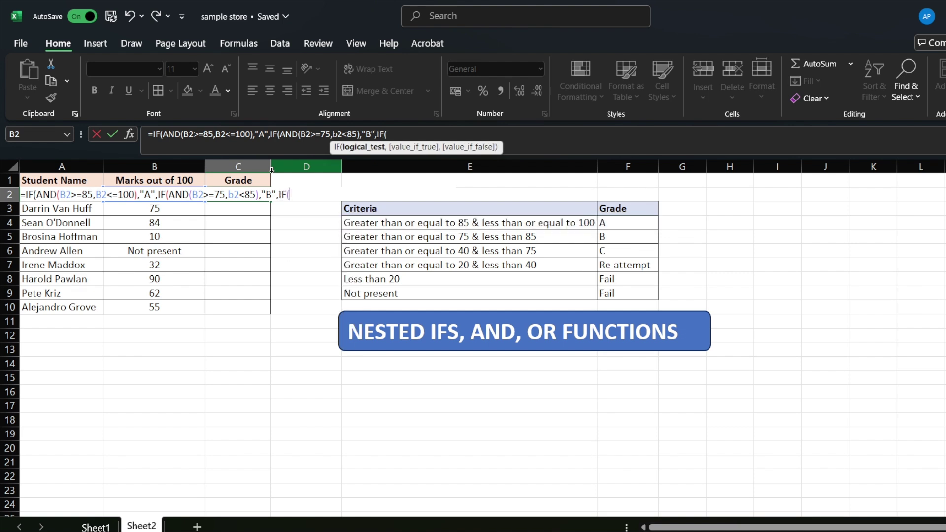
type("and")
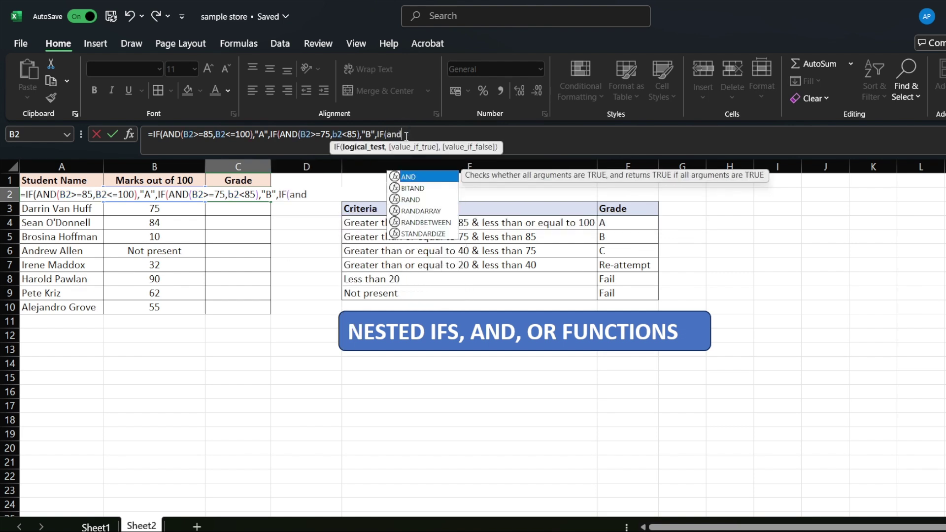
key("Tab")
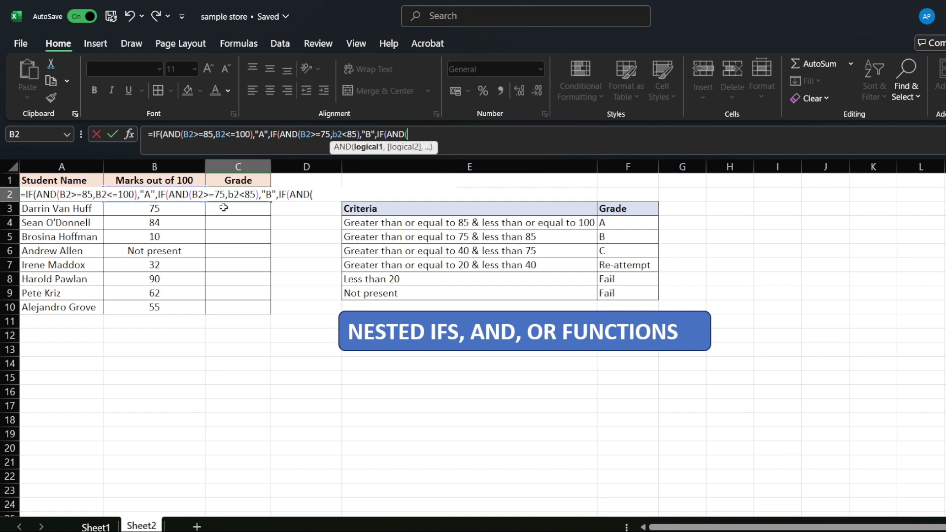
type("B2>=40,")
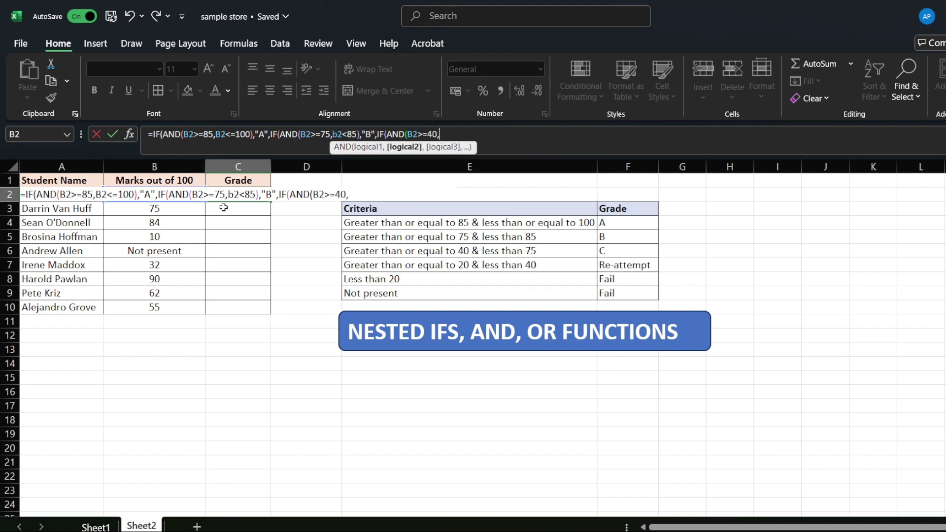
type("B2<75)")
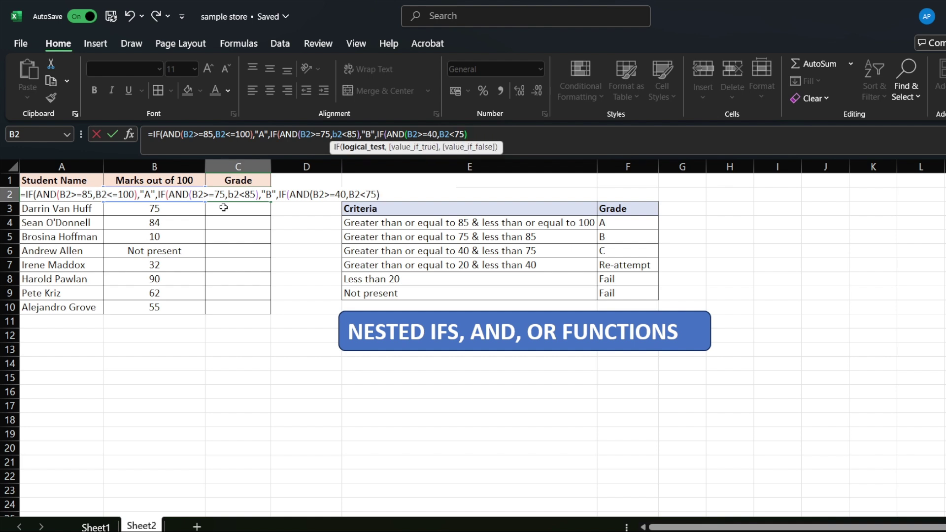
type(",\"C\",")
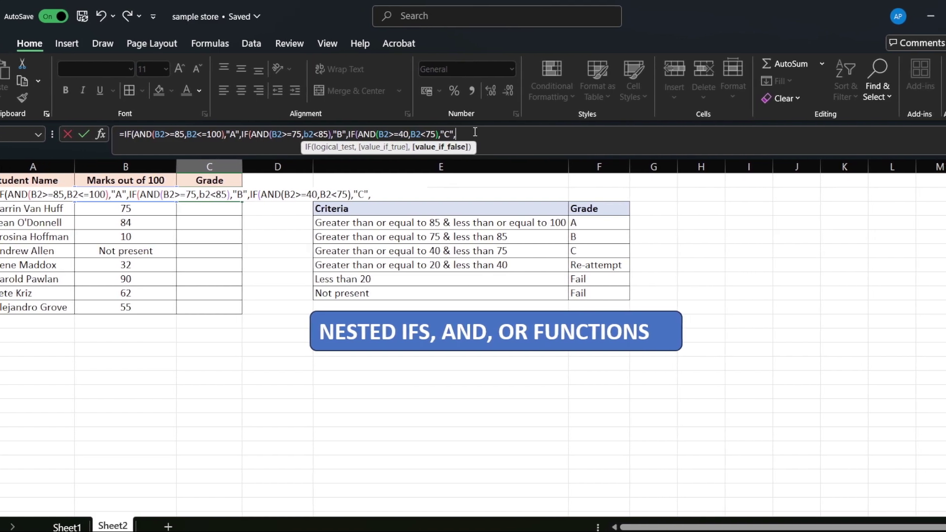
Nest a fourth IF in the C2 formula with an OR whose first condition is B2="Not present"
type("i")
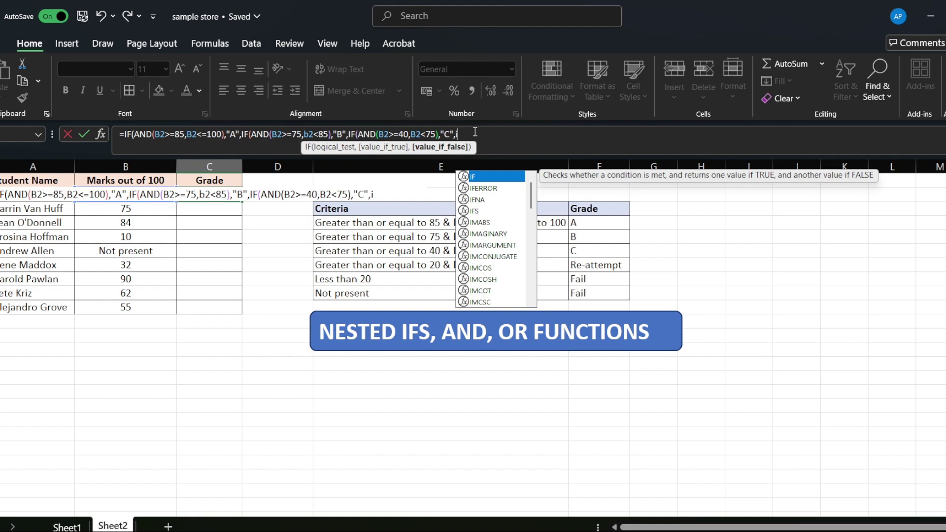
type("f")
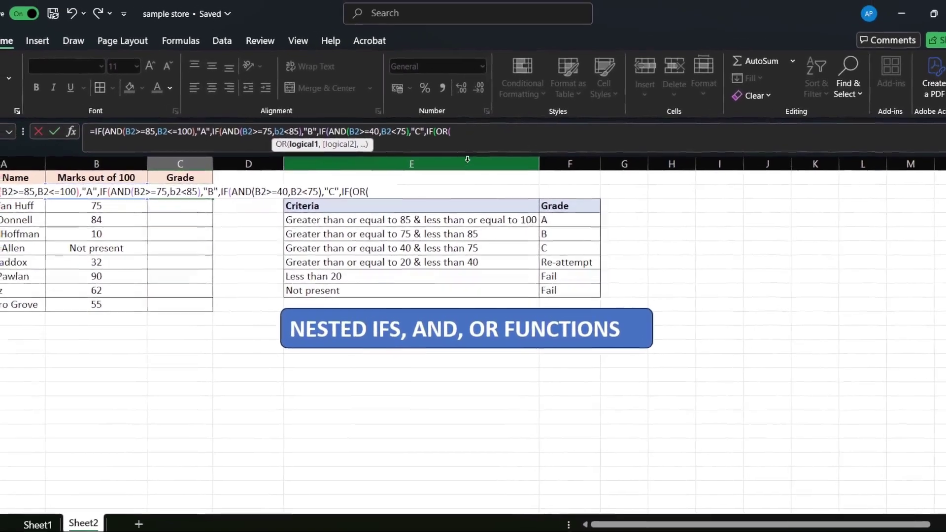
type("B2")
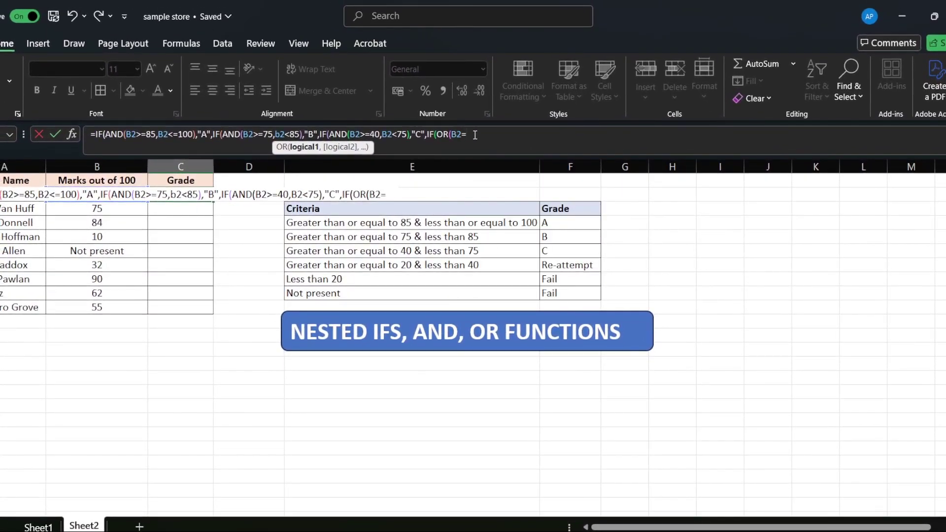
type("=\"--")
type("\"No")
type("t ")
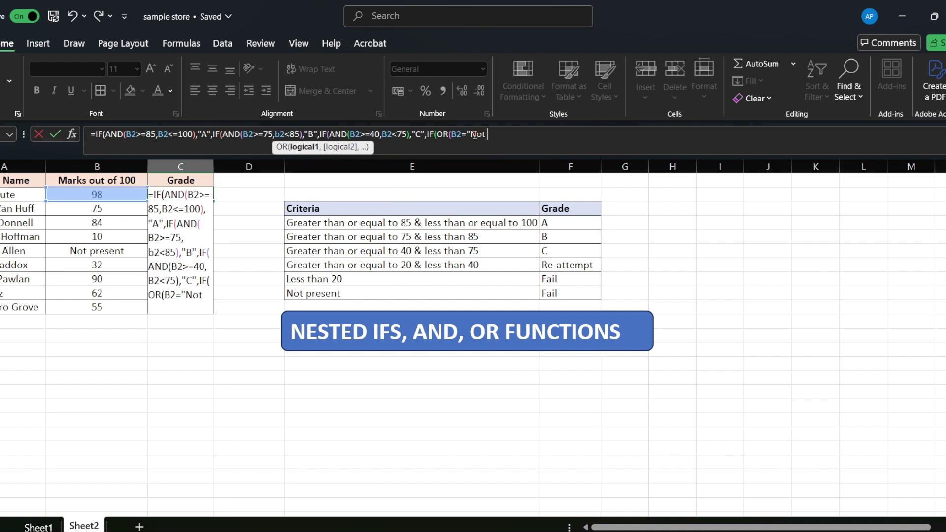
type("present")
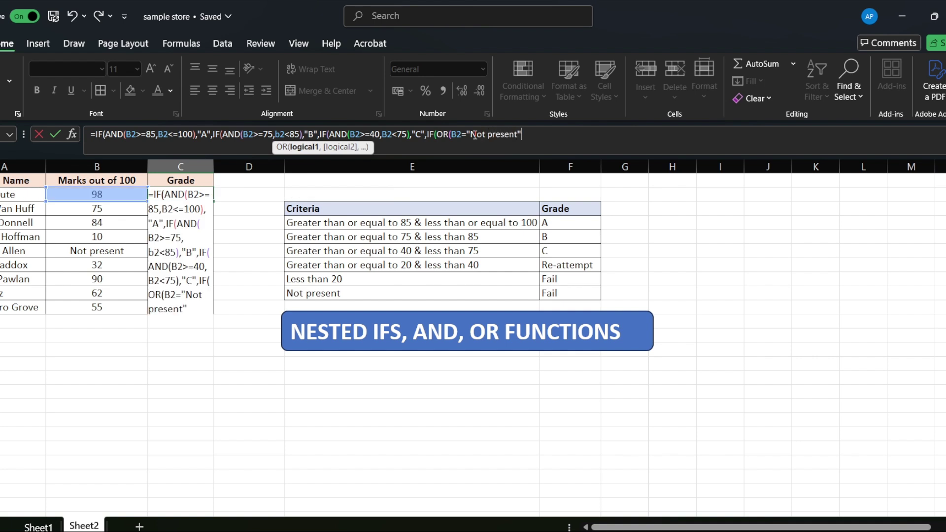
Add B2<20 as the OR's second condition and return "Fail" when either is met
type(",")
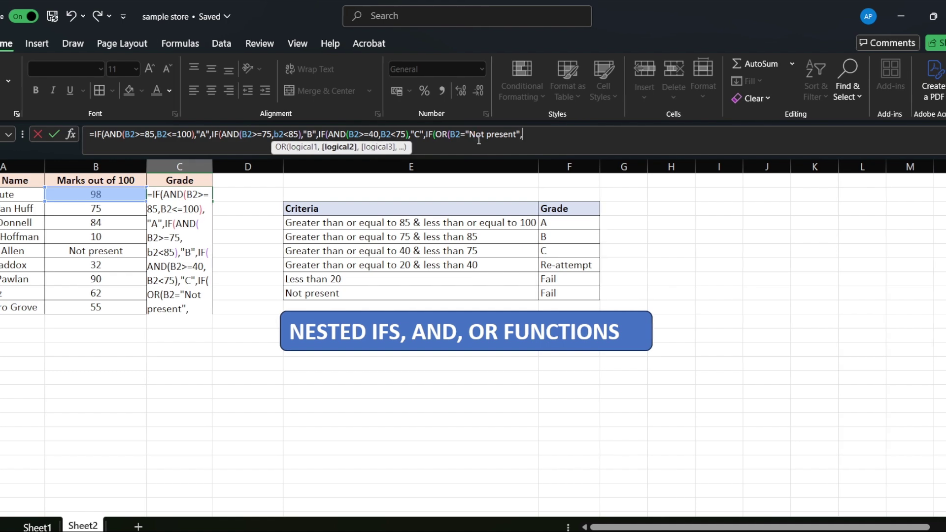
type("B2<2")
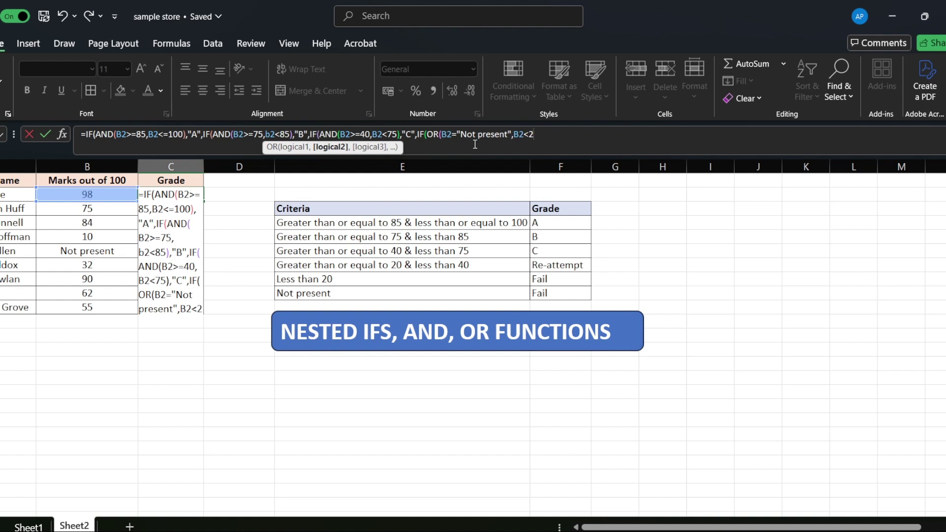
type("0)")
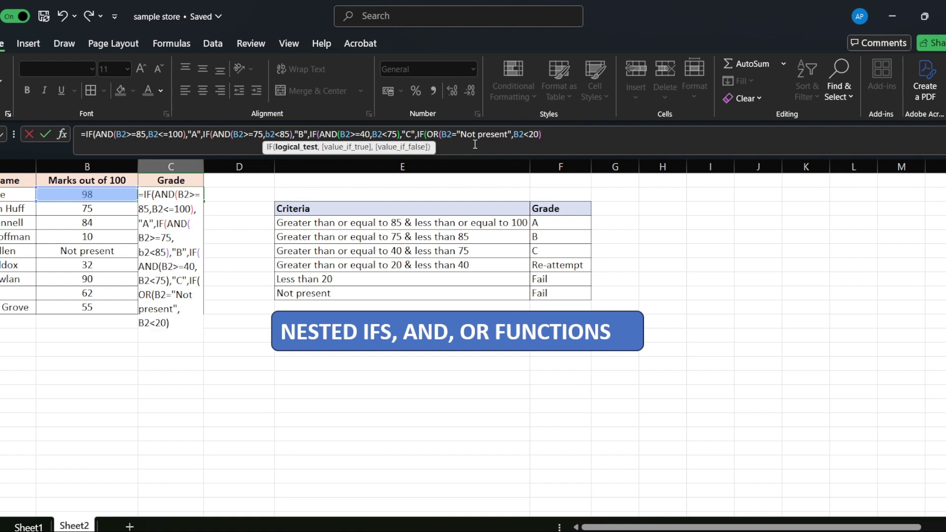
type(",\"Fail\")")
key("BackSpace")
Set "Re-attempt" as the innermost IF's value if false, close all the nested IFs and enter the C2 formula
type(",")
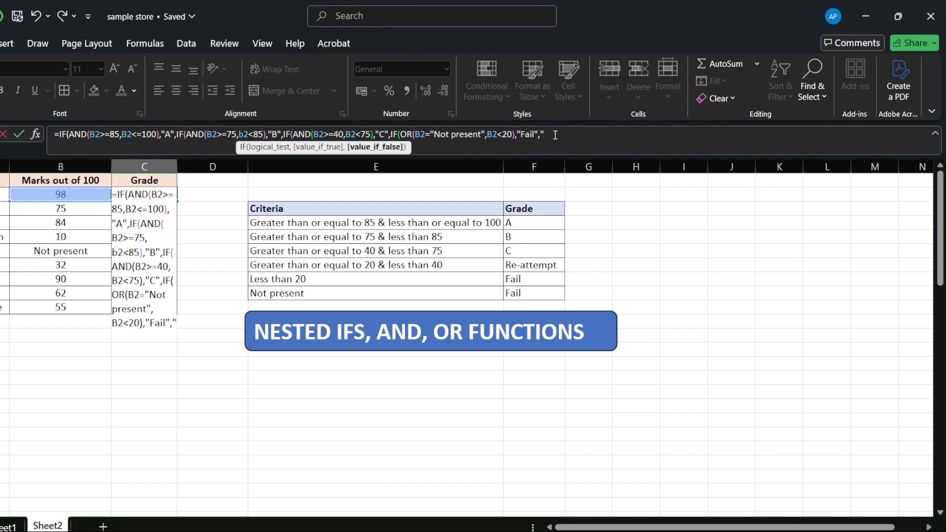
type("Re-attempy")
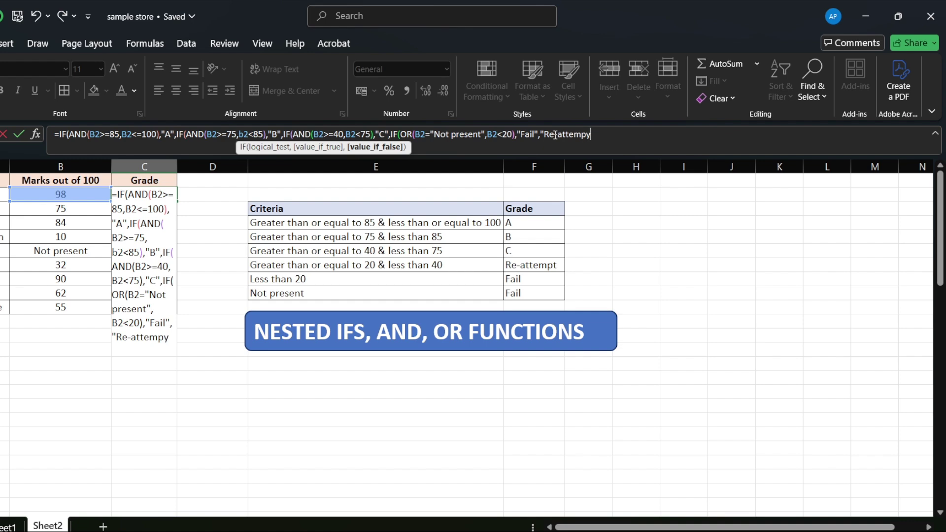
key("BackSpace")
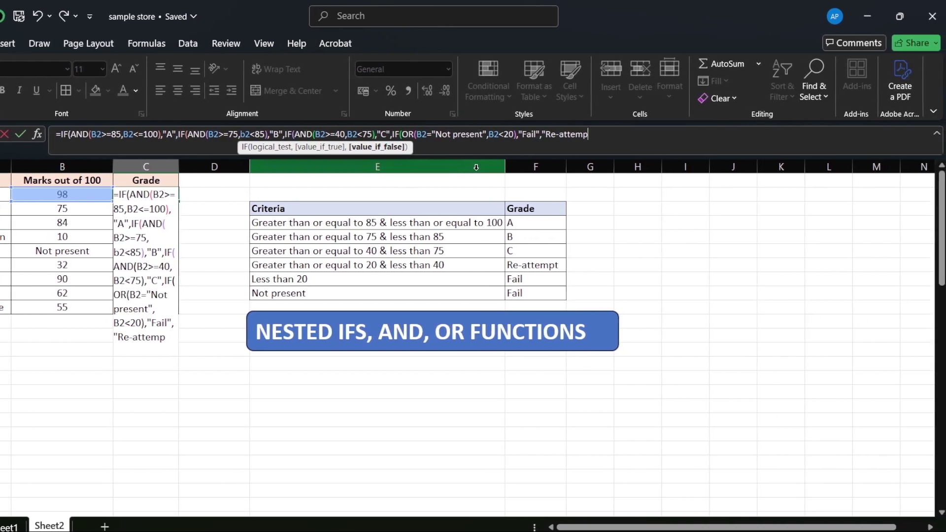
type("t\"")
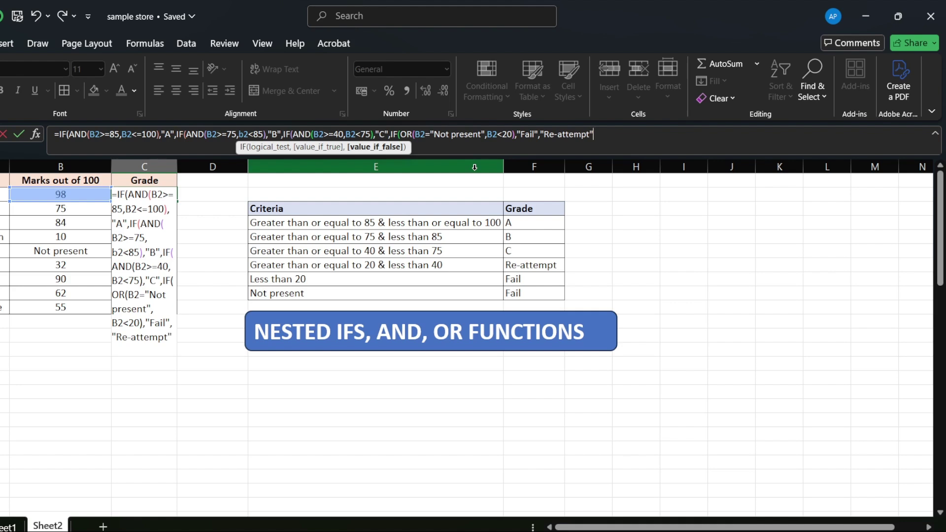
type("))))")
key("Return")
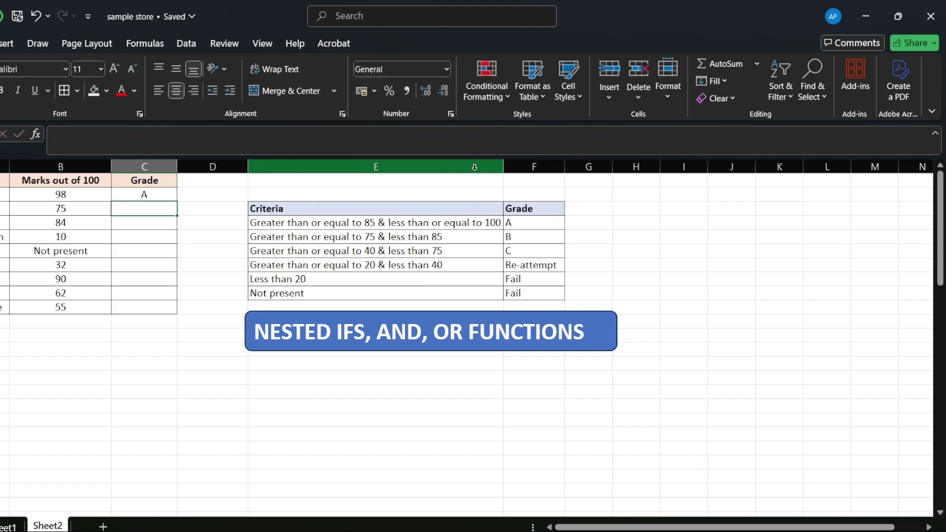
Fill the grade formula from C2 down through C10 for the remaining students
left_click(250, 193)
left_click_drag(270, 201, 278, 311)
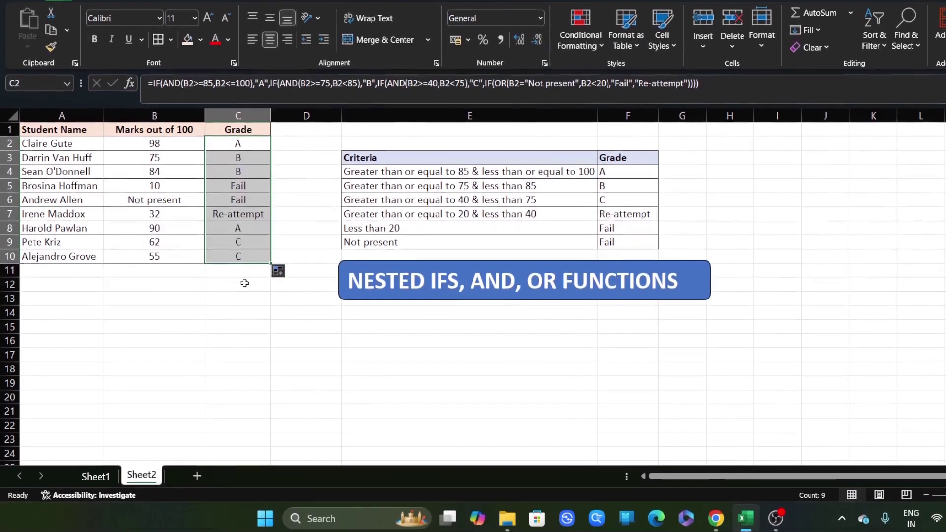
left_click(245, 284)
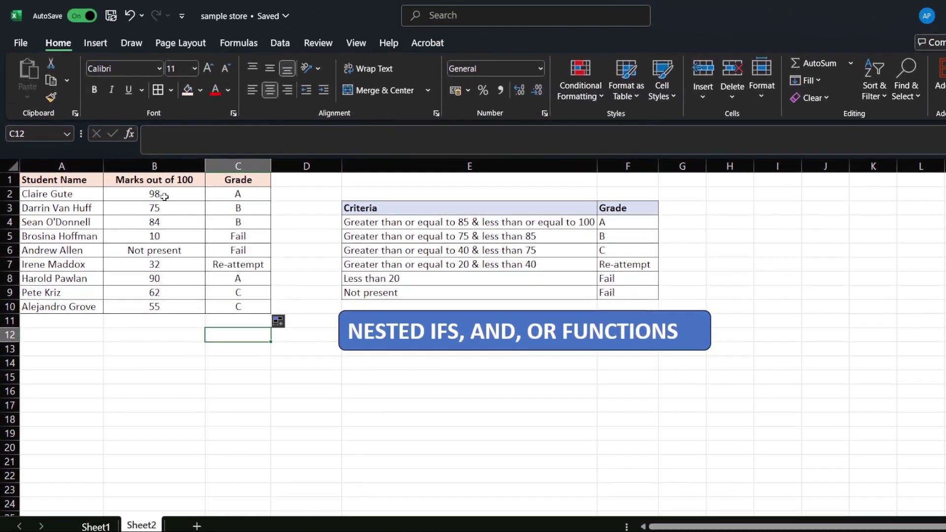